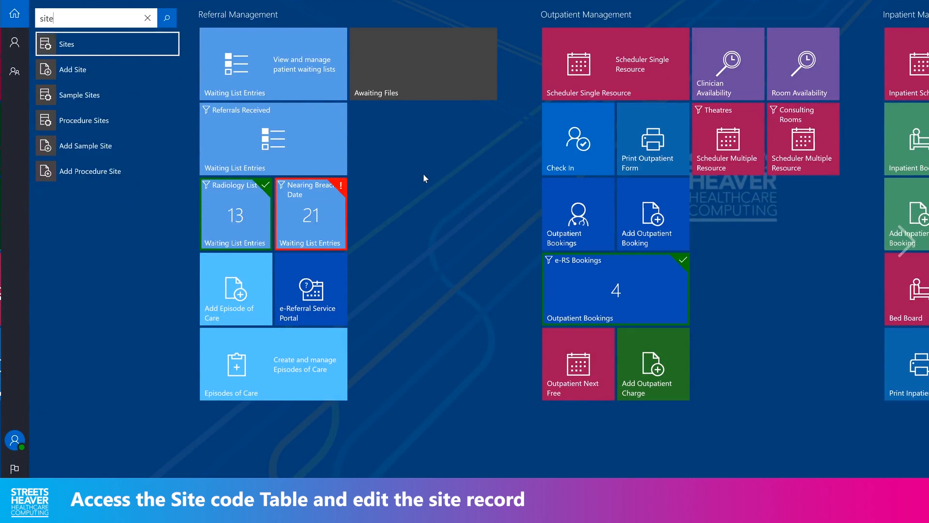
Open the Streets Heaver Hospital record in the Sites code table and set its NMVS User Credentials to Streets Heaver Hospital
click(168, 37)
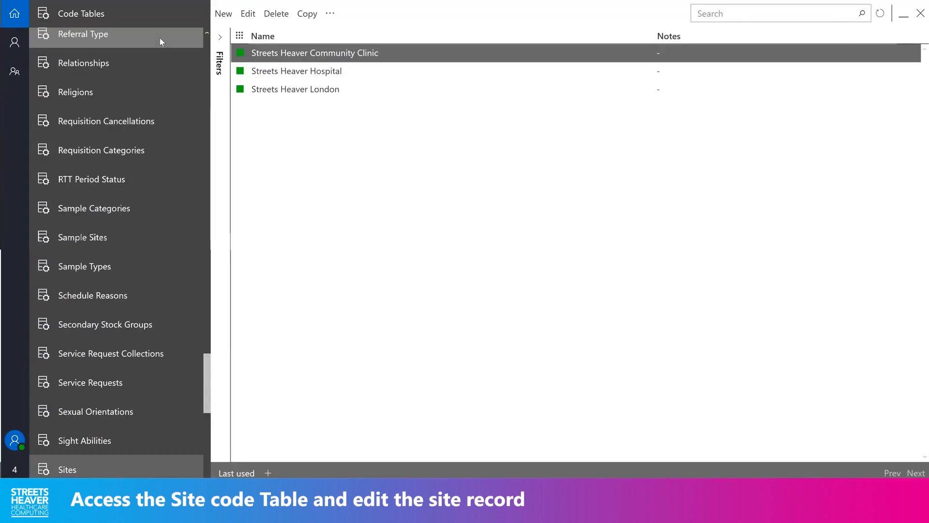
double_click(281, 72)
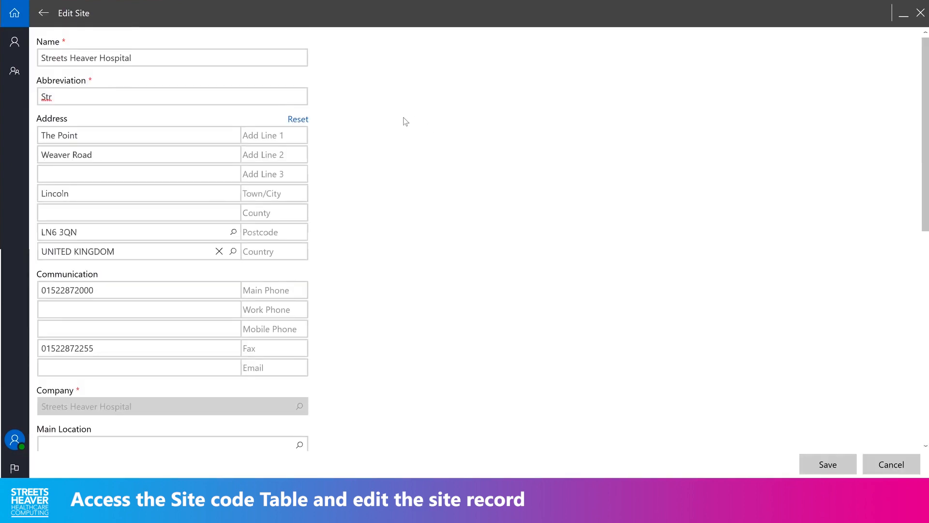
scroll(405, 120, down, 3)
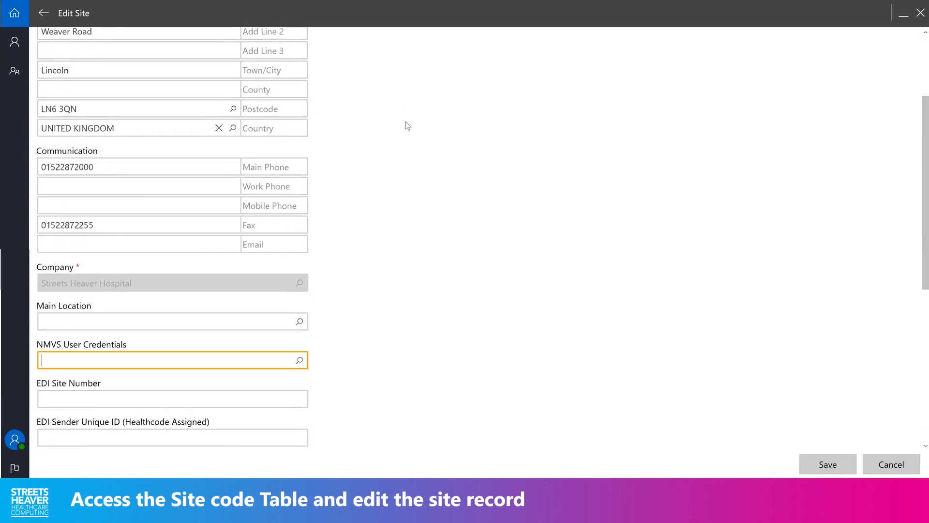
scroll(405, 122, down, 4)
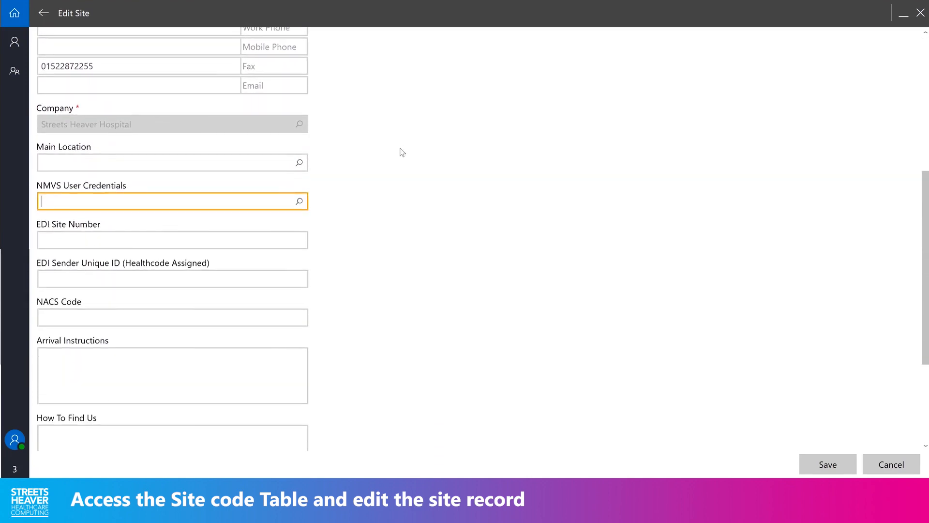
scroll(402, 153, down, 1)
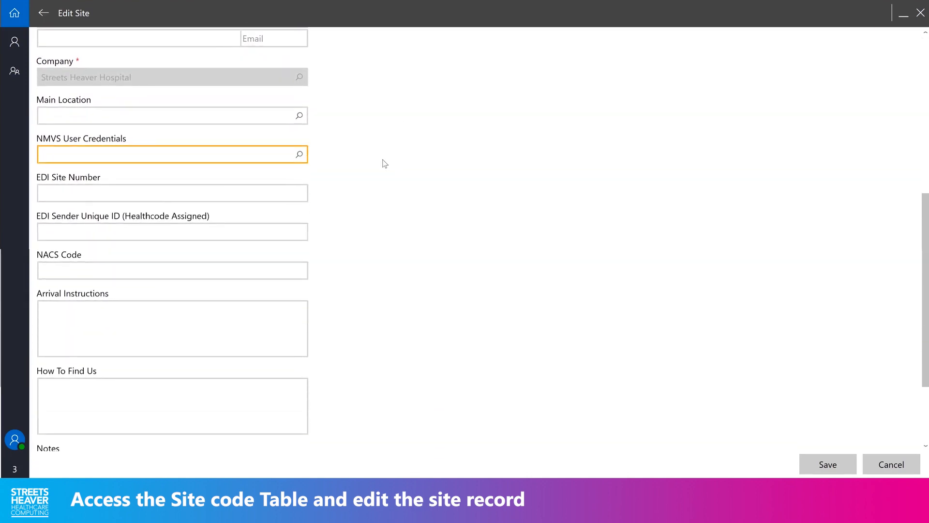
click(299, 155)
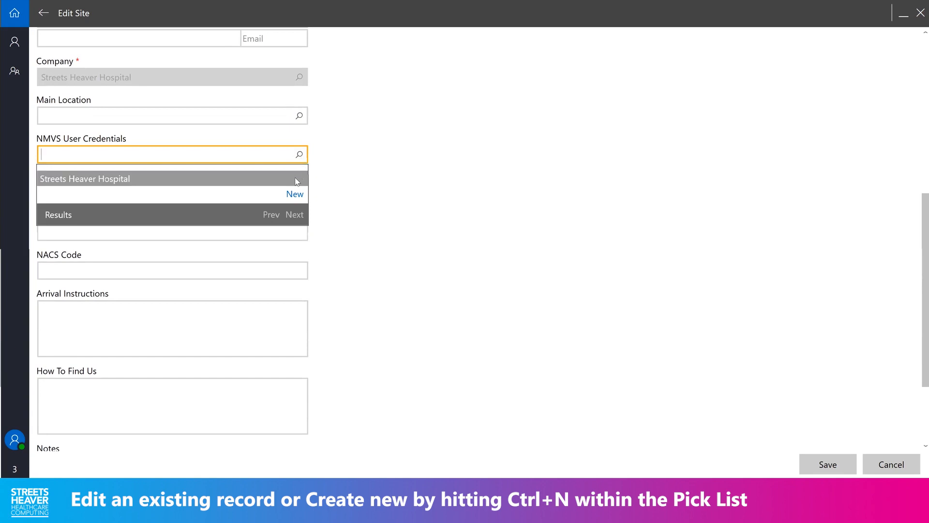
click(295, 179)
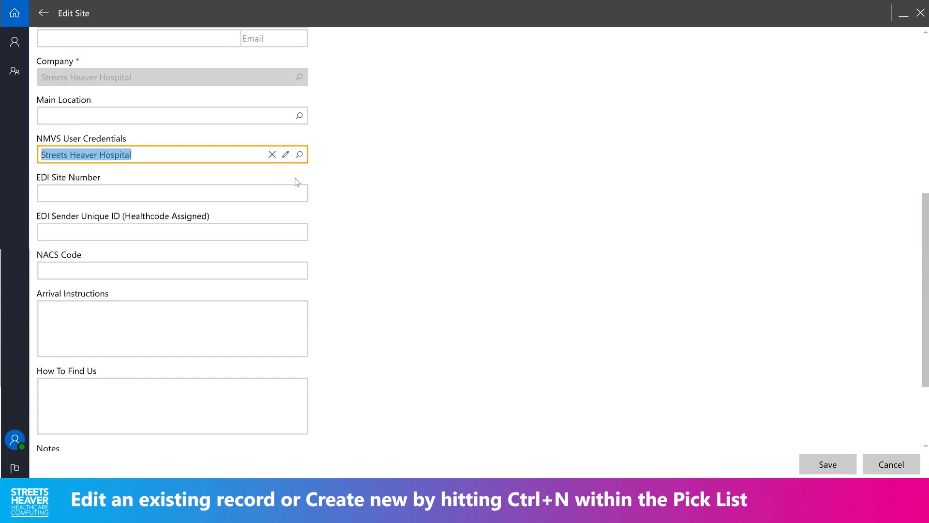
Open the linked NMVS user credential for editing and review its client ID, username, password, certificate file option and certificate password fields
click(285, 155)
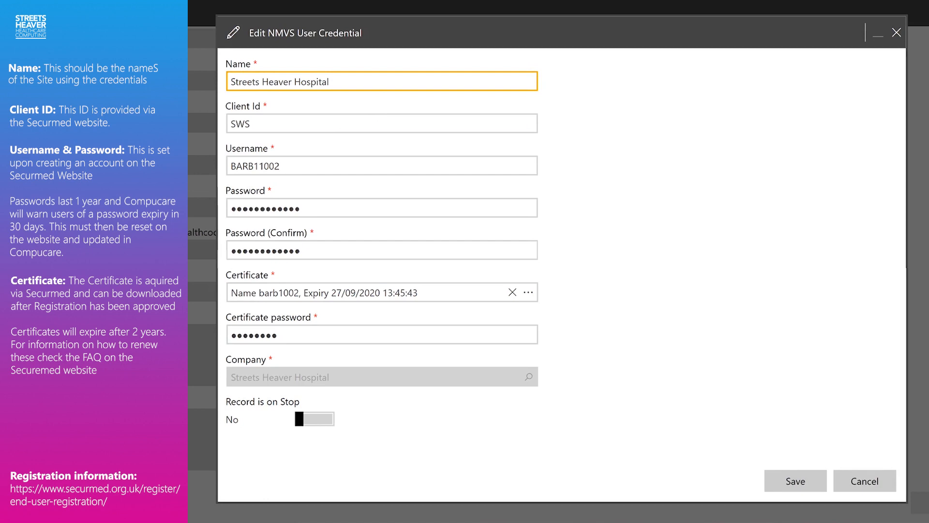
click(251, 123)
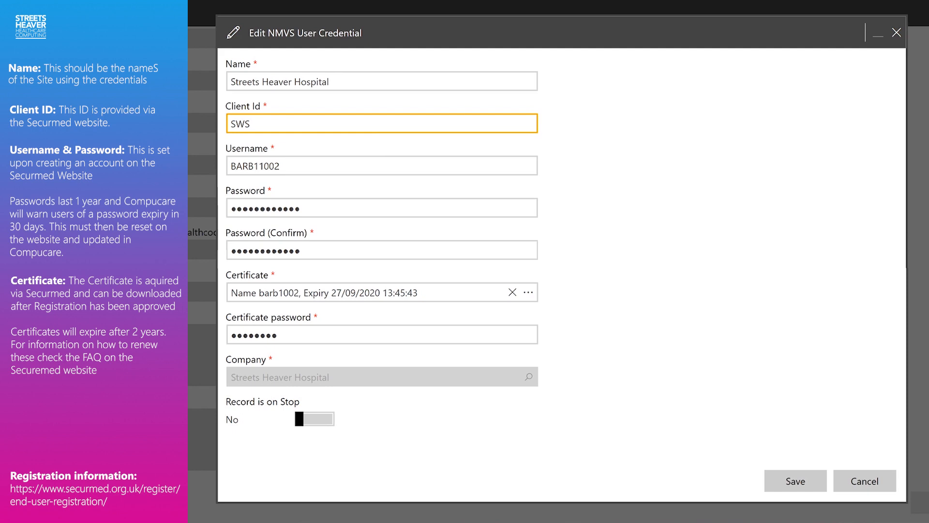
click(279, 166)
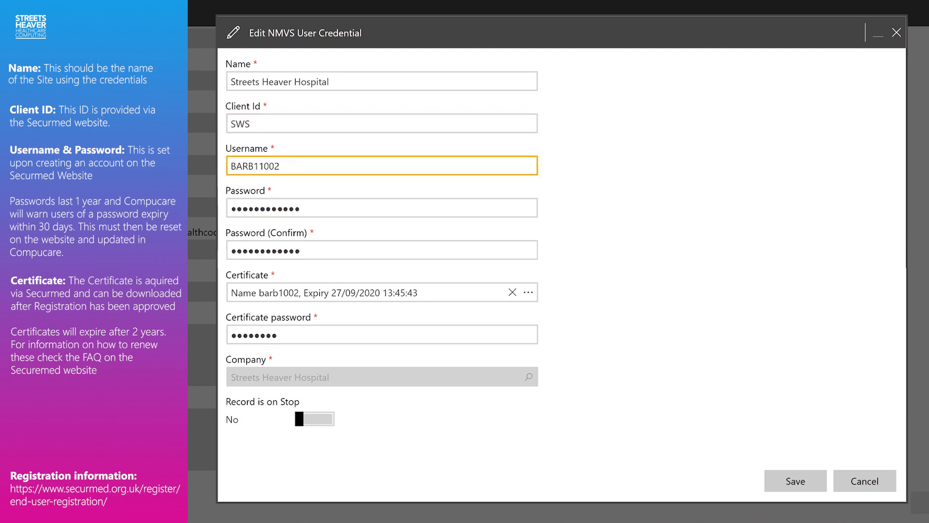
key(Tab)
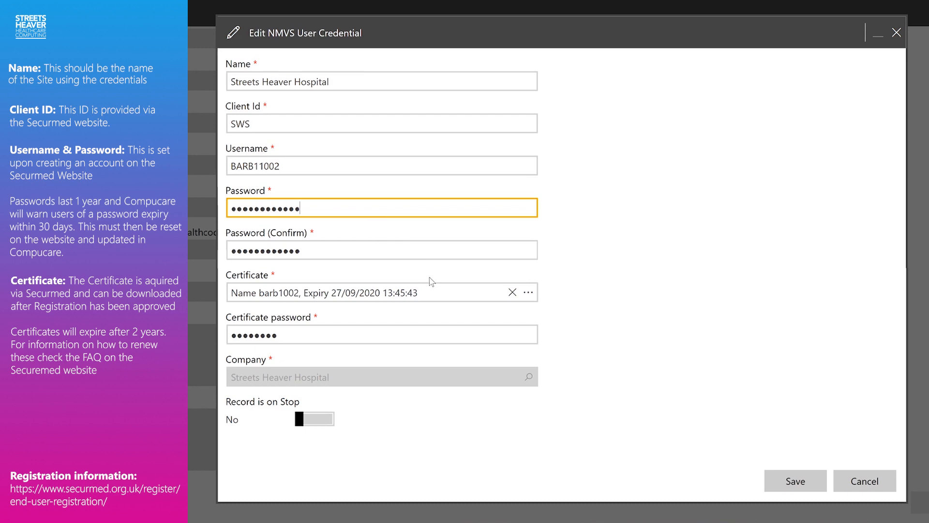
click(431, 292)
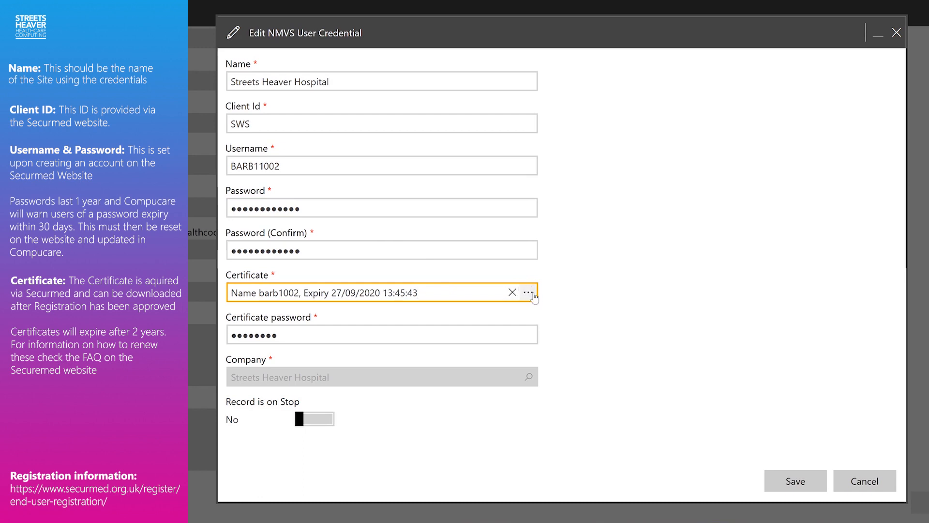
click(528, 292)
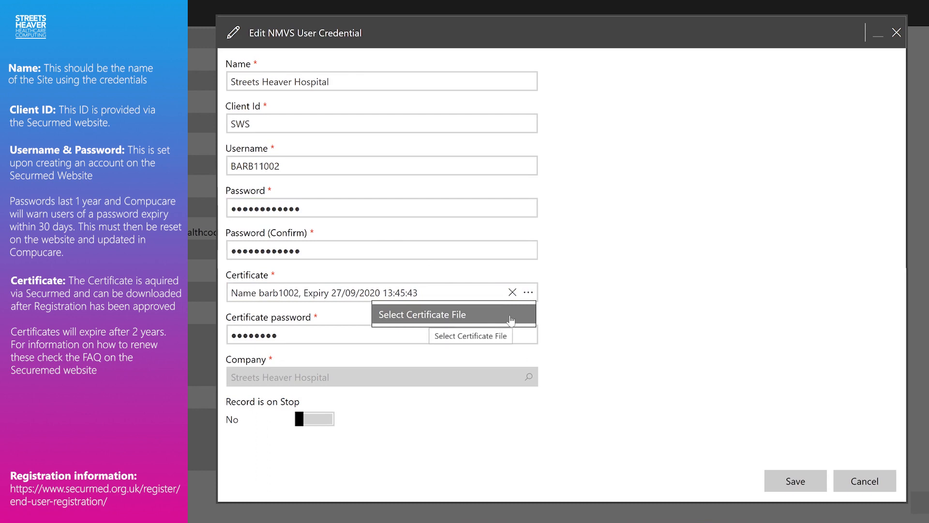
click(615, 296)
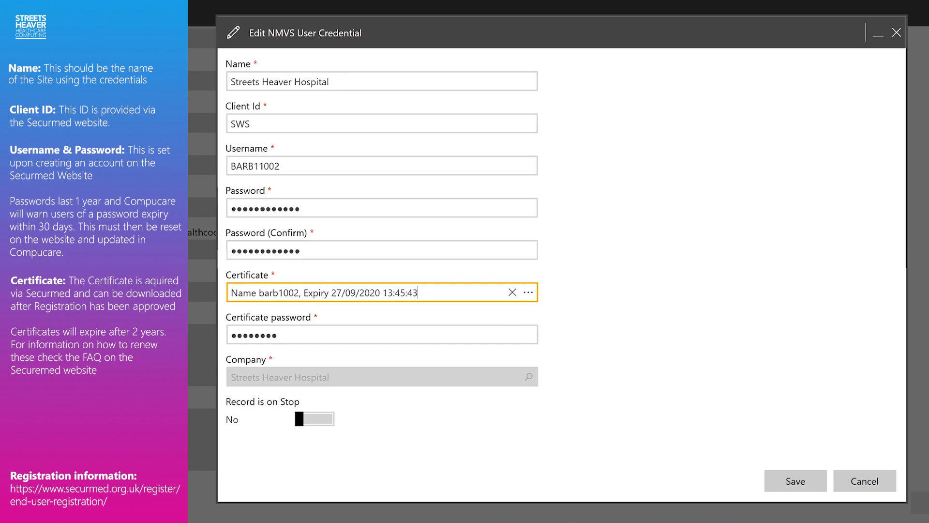
click(277, 334)
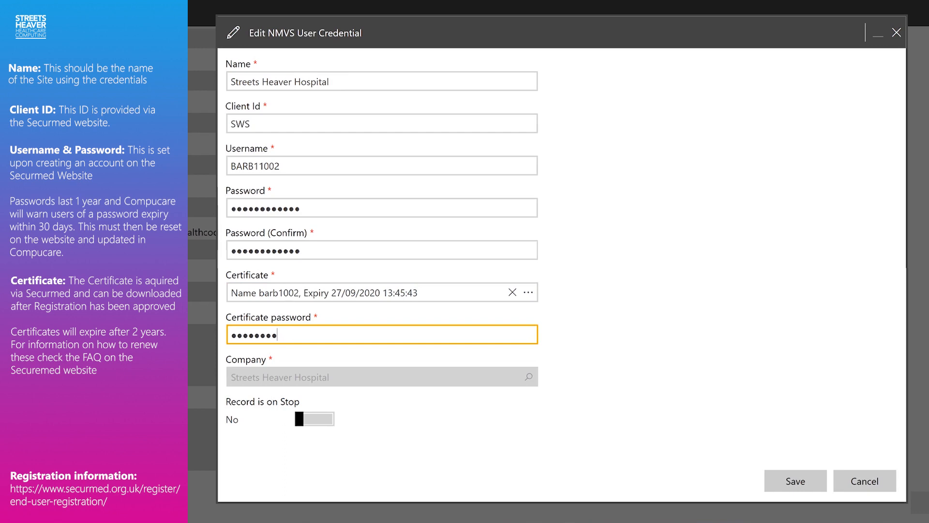
Save the NMVS user credential and the changes to the Streets Heaver Hospital site record
click(805, 476)
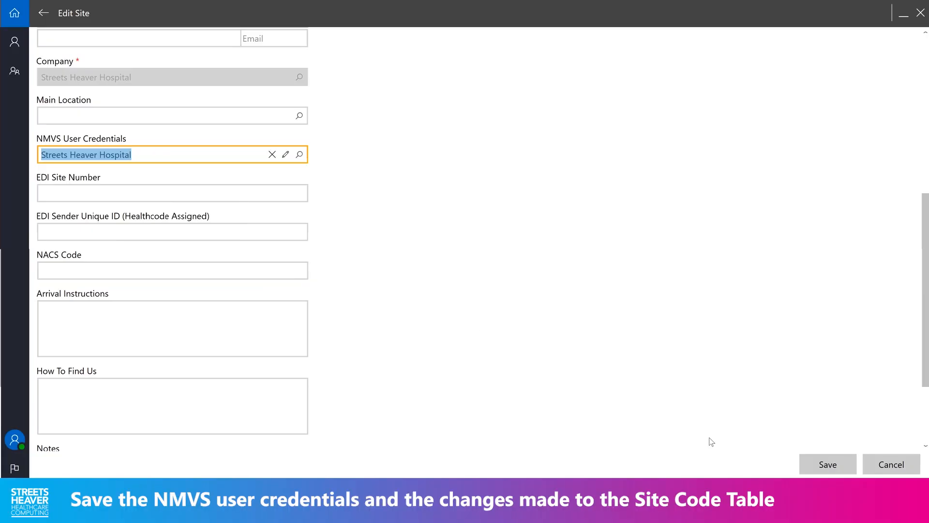
click(818, 465)
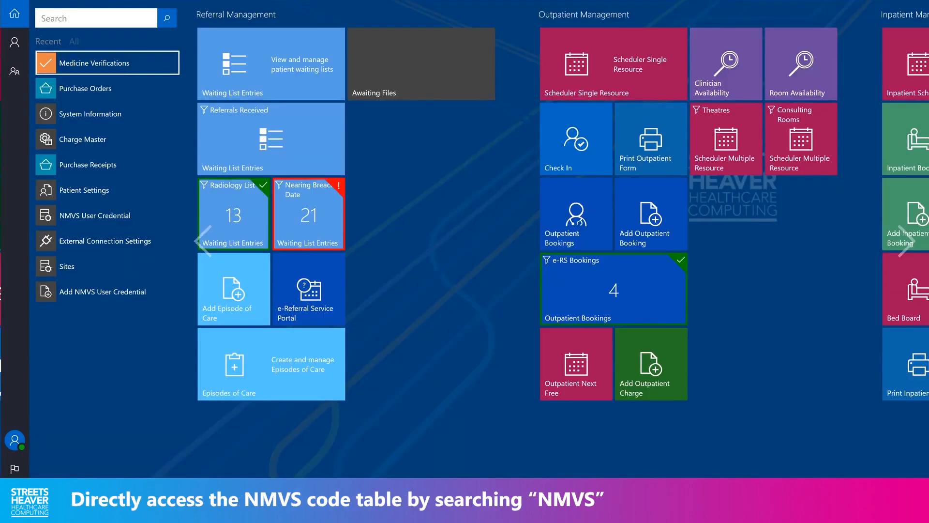
Search for "nmvs" and open the NMVS User Credential code table directly
text(n)
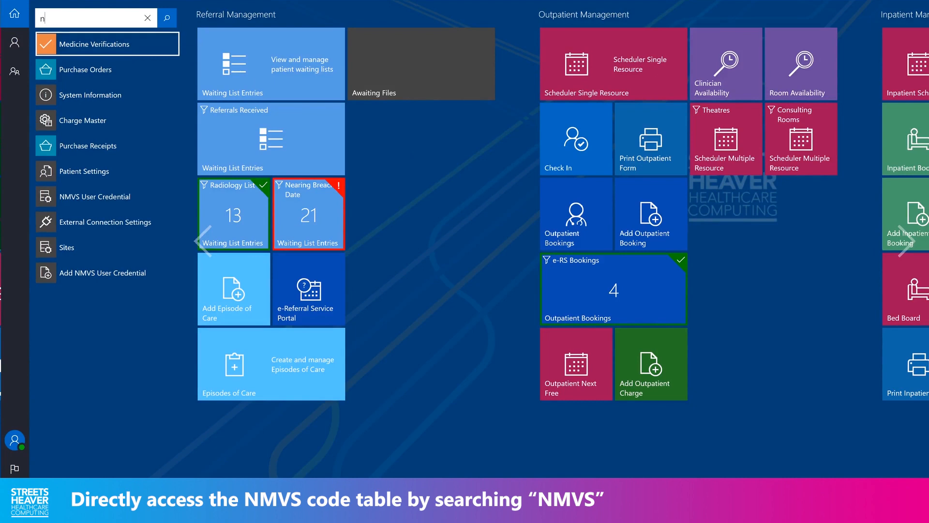
text(mvs)
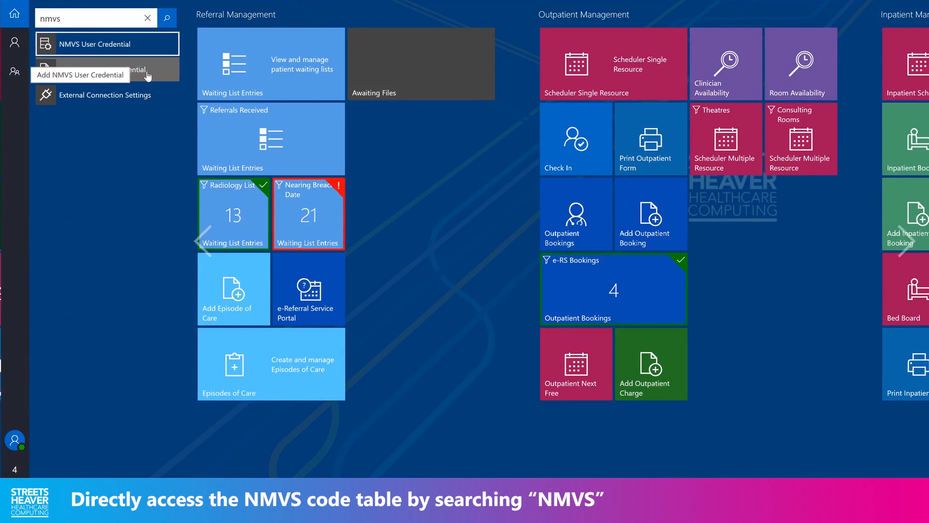
click(127, 46)
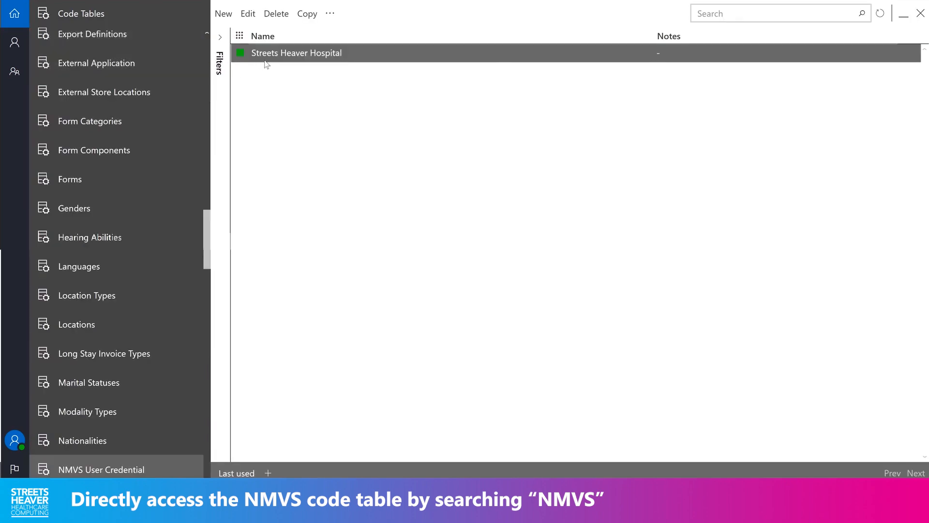
click(223, 21)
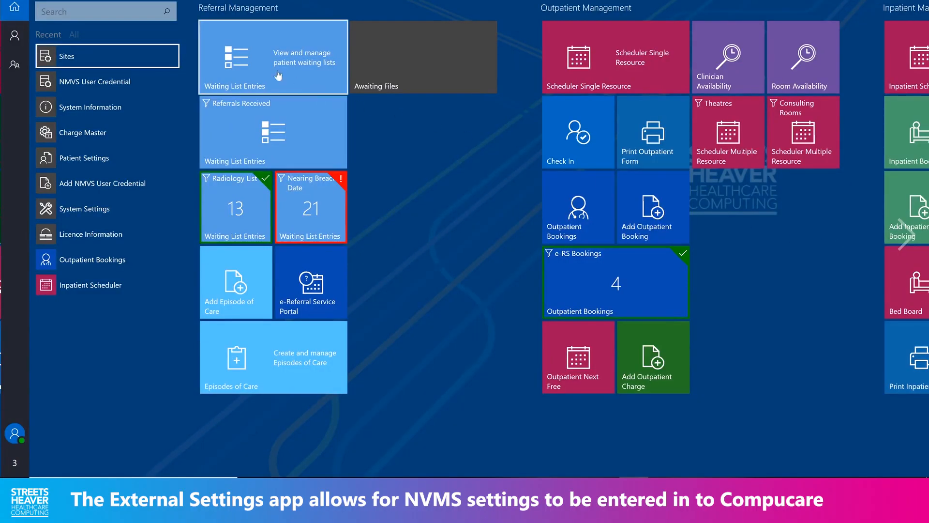
Search for "external" and open the External Connection Settings at the NMVS Settings section
click(126, 11)
text(external)
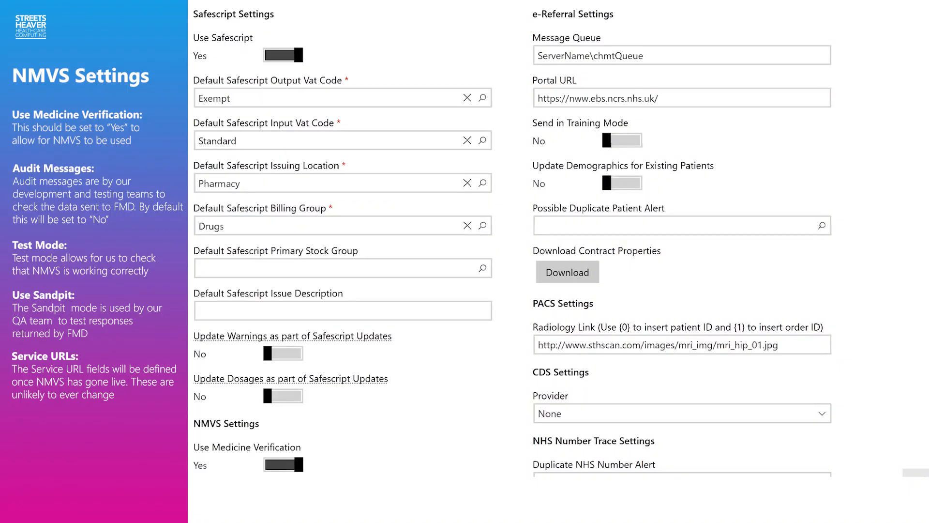
scroll(428, 212, down, 3)
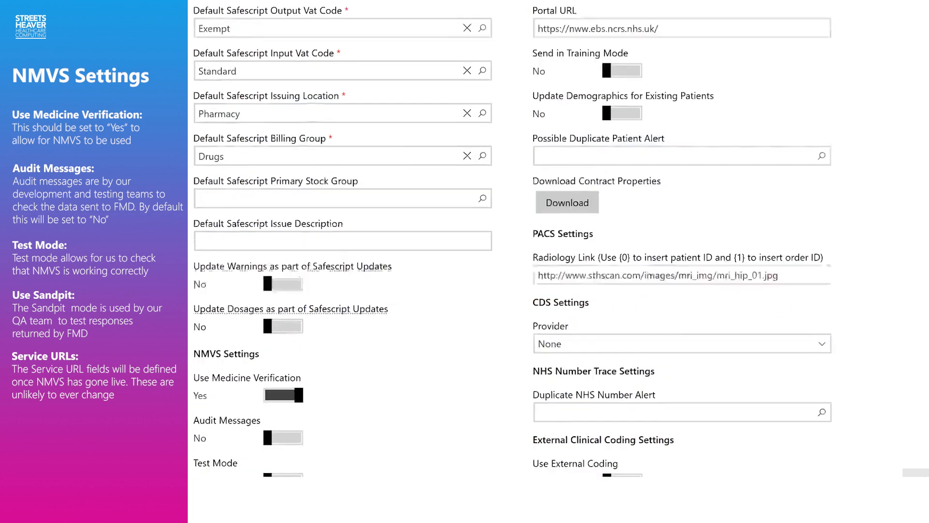
scroll(427, 212, down, 5)
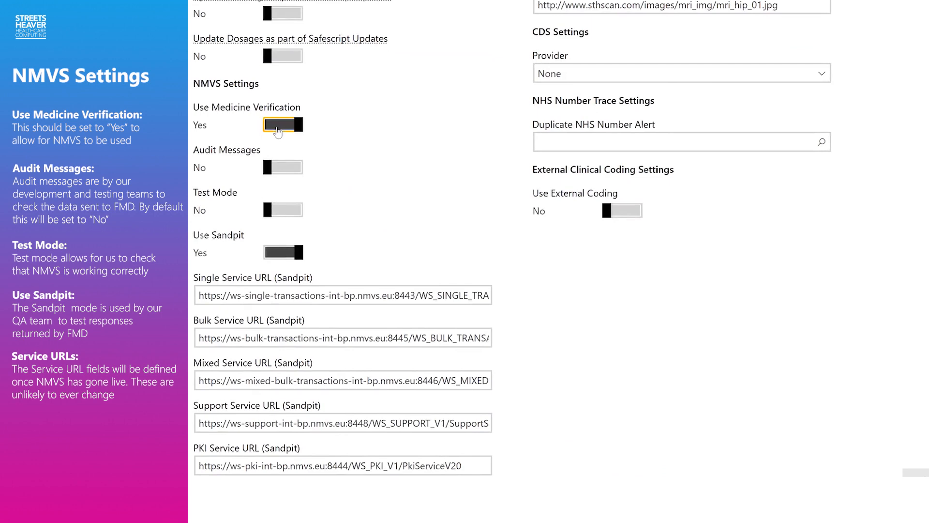
Switch Use Medicine Verification off and back on, and switch Audit Messages on and back off
click(277, 127)
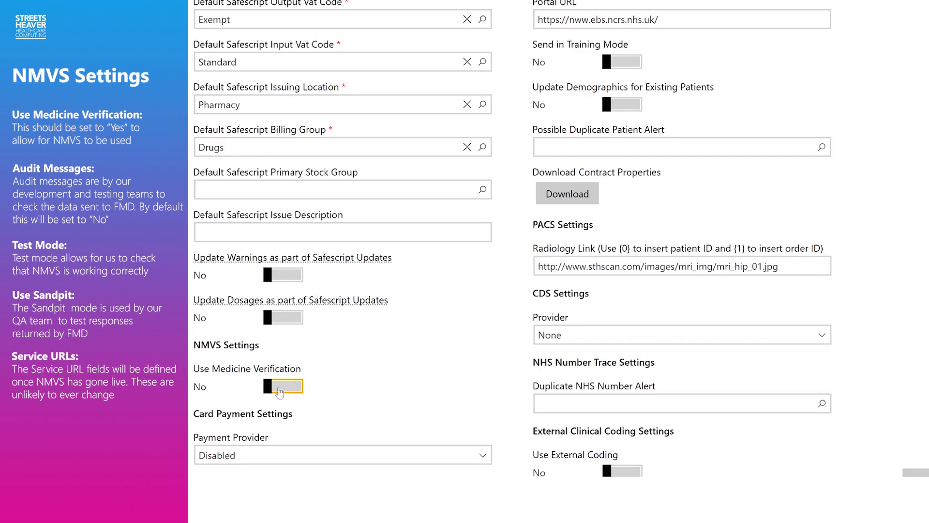
click(279, 391)
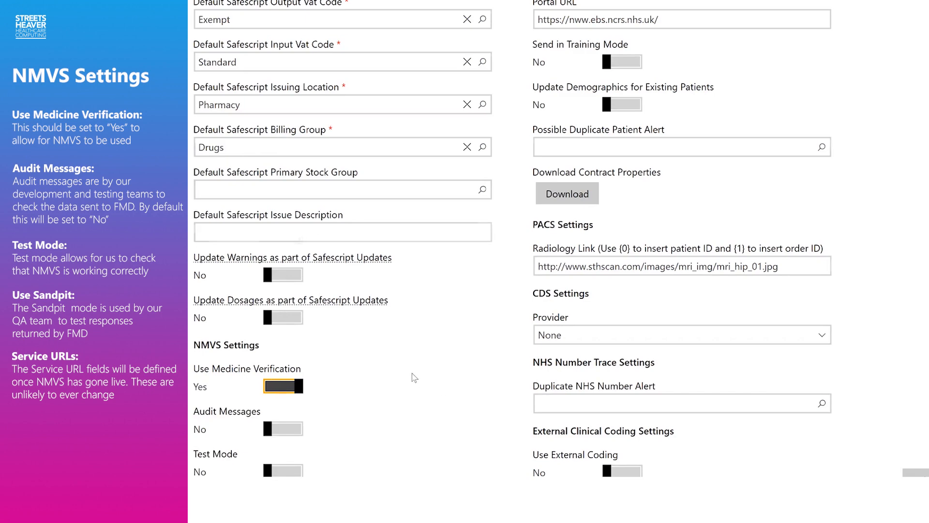
scroll(414, 377, down, 6)
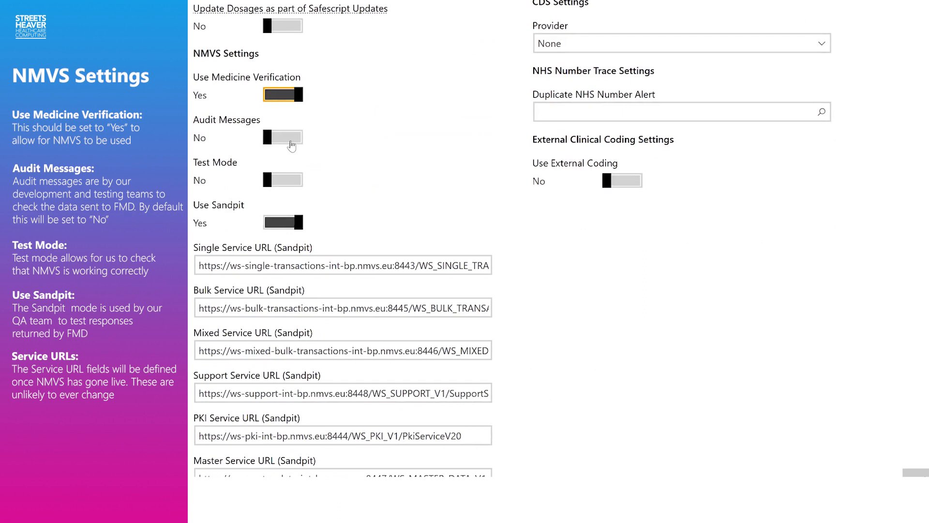
click(291, 138)
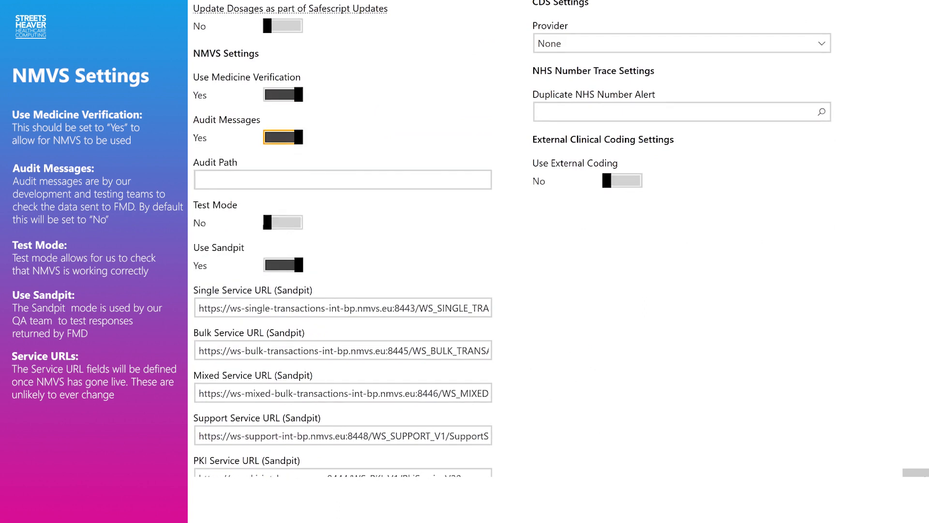
key(Tab)
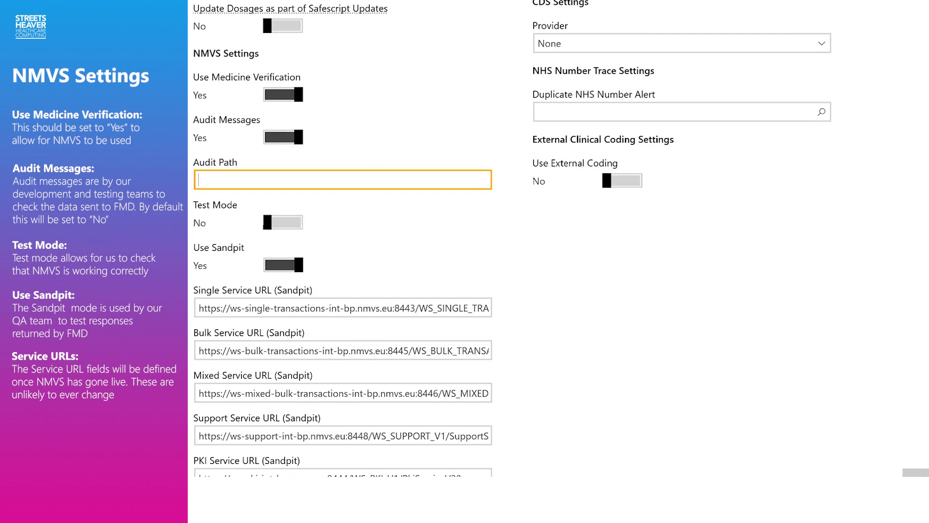
click(278, 136)
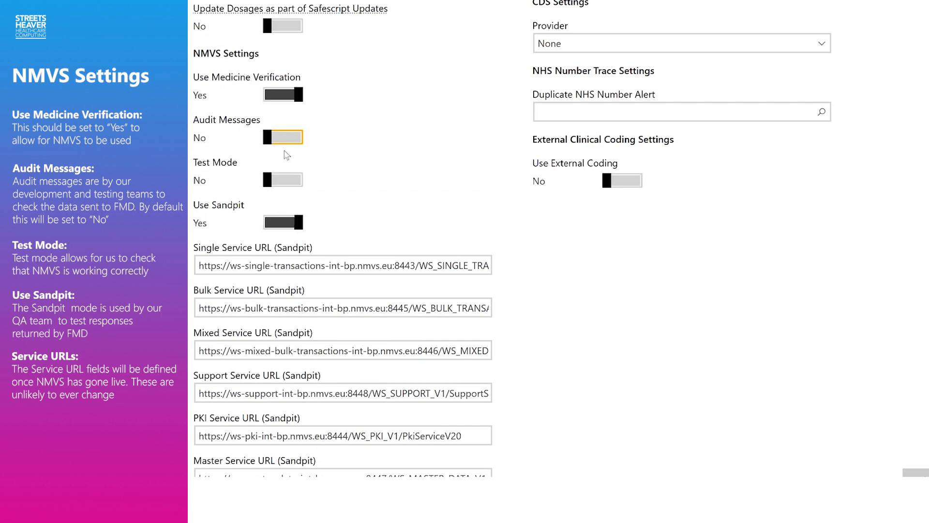
Review the Test Mode and Use Sandpit options, the sandpit service URLs and the test case fields in the NMVS settings
scroll(287, 155, down, 3)
key(Tab)
key(Tab)
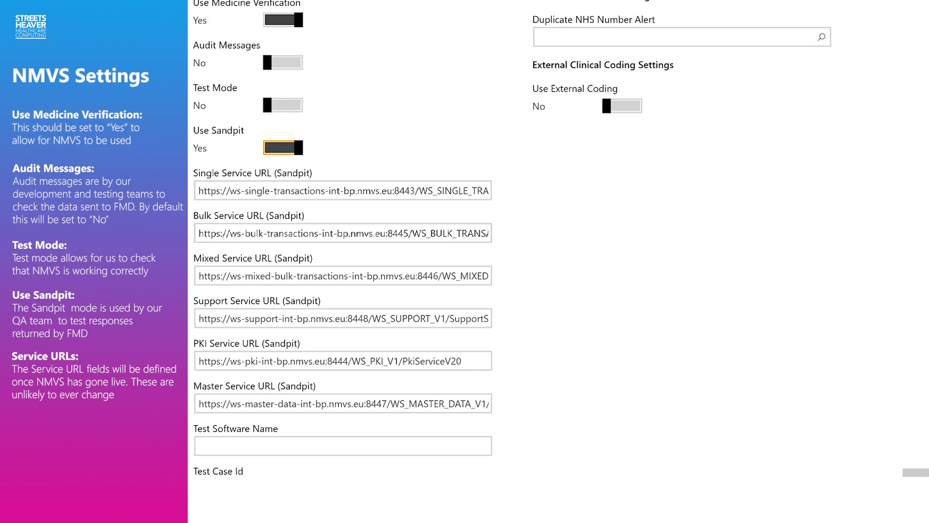
scroll(342, 290, down, 3)
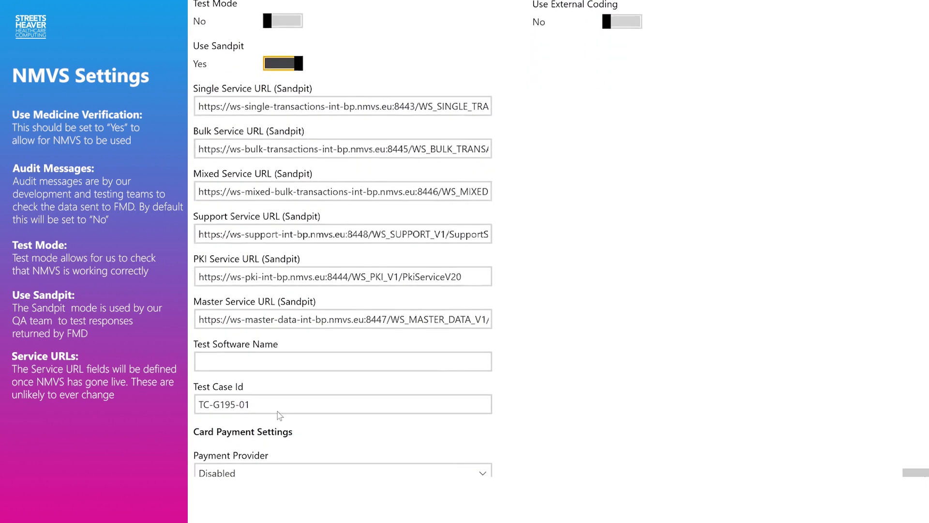